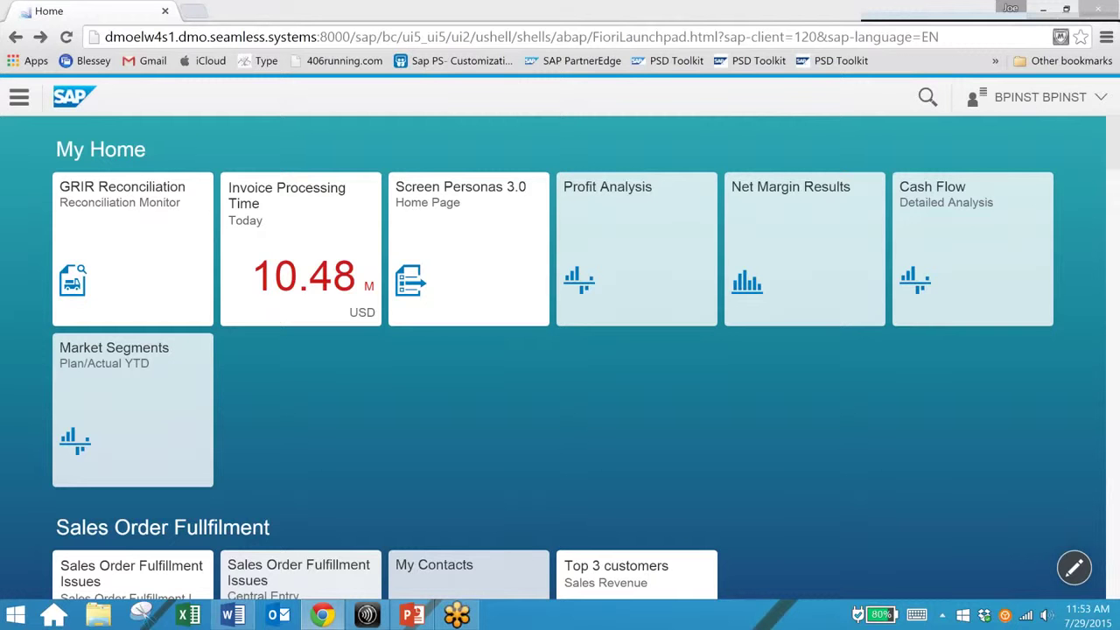
# Launch SAP Lumira Server from the Fiori home page and open the sap.rds-shl.sfin/ProfitabilityAnalysisQuery dataset.
pyautogui.click(1092, 45)
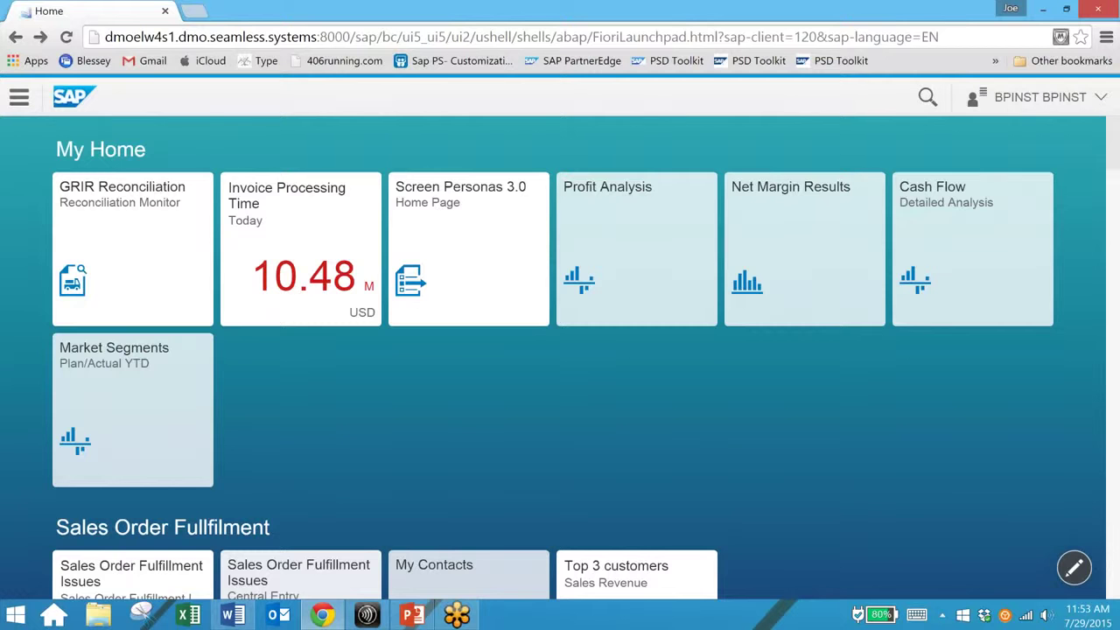
pyautogui.scroll(-4, 842, 236)
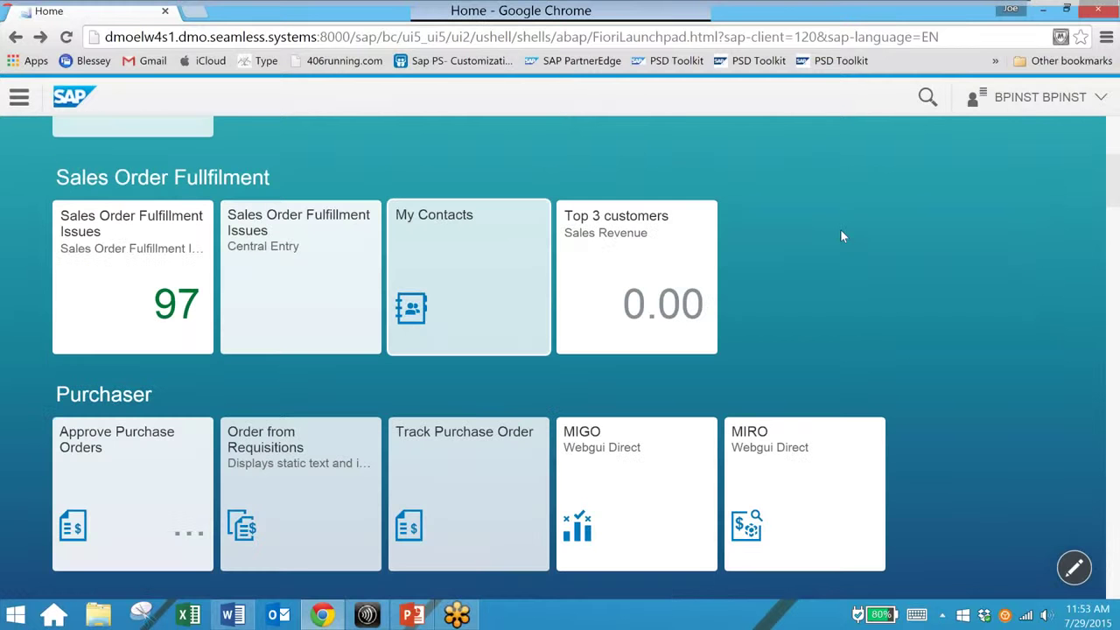
pyautogui.scroll(-4, 840, 237)
pyautogui.scroll(-5, 536, 325)
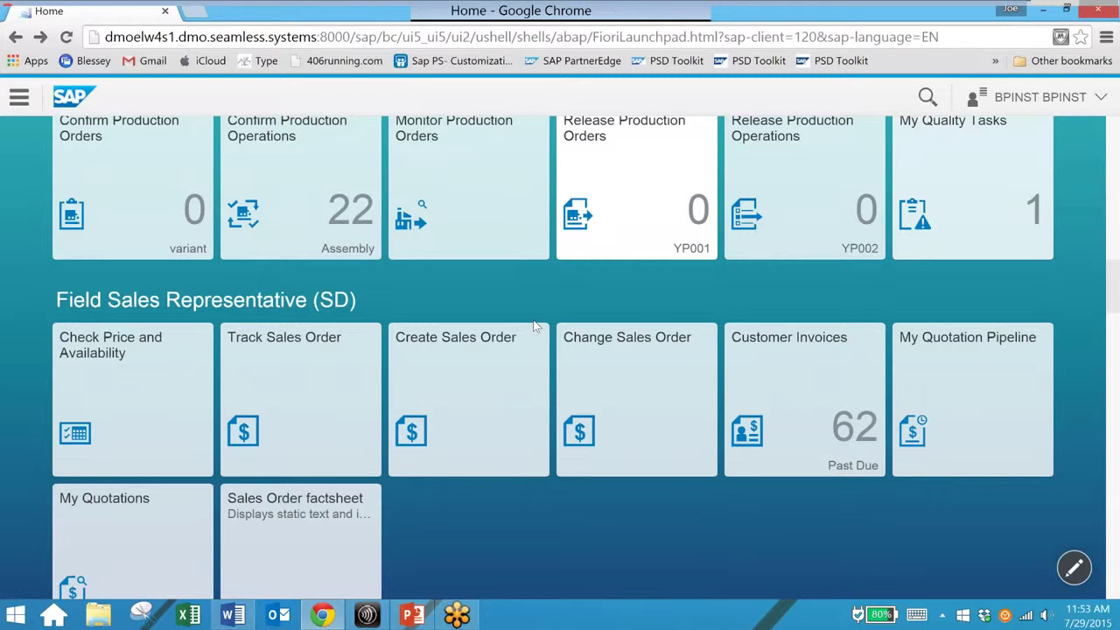
pyautogui.scroll(-3, 536, 325)
pyautogui.click(170, 531)
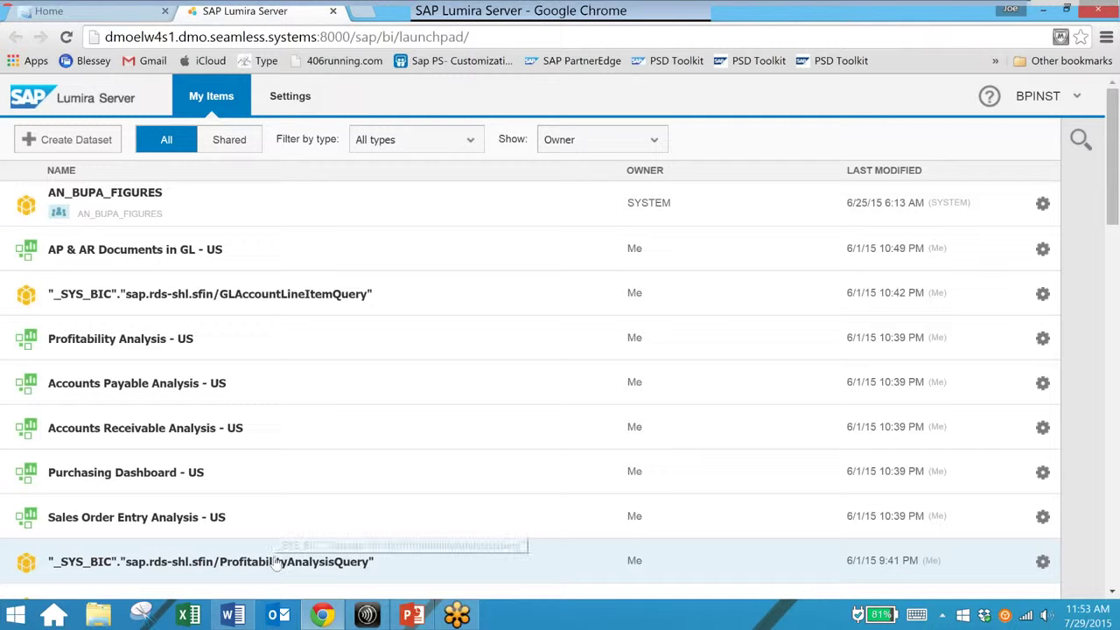
pyautogui.click(276, 561)
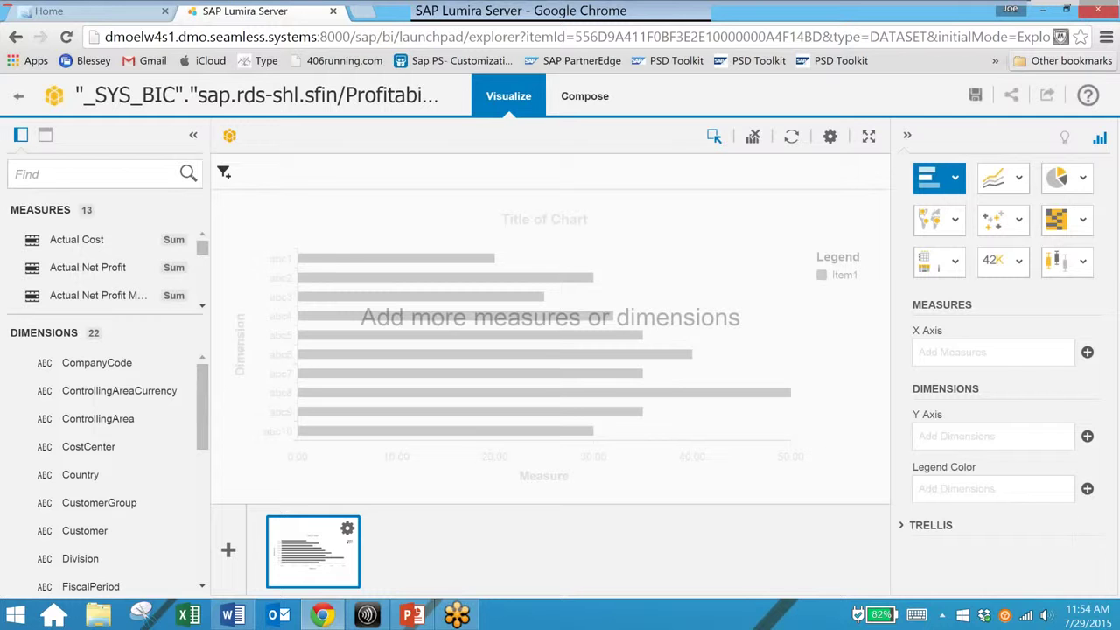
# Build a bar chart of Actual Net Profit and Actual Revenue by Customer, with CompanyCode as the legend color.
pyautogui.click(1088, 353)
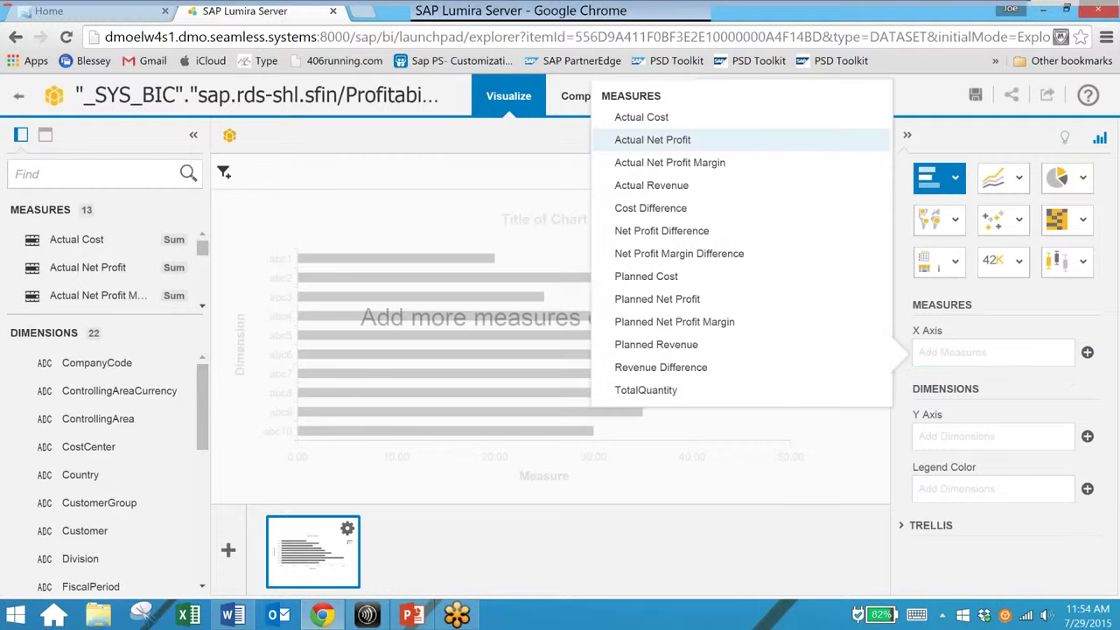
pyautogui.click(652, 140)
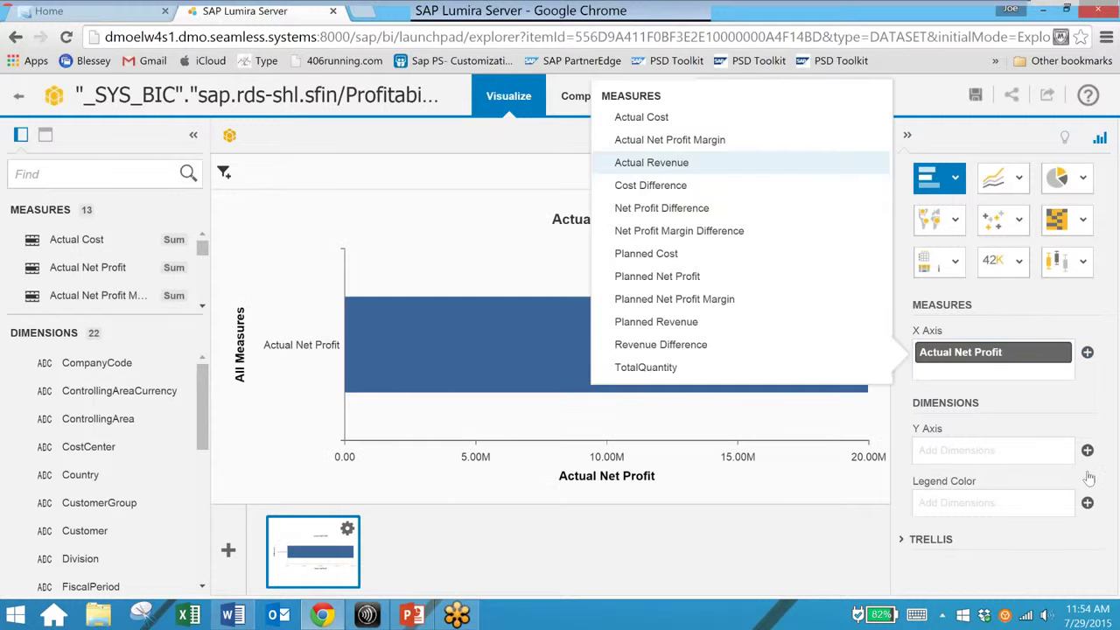
pyautogui.press('Return')
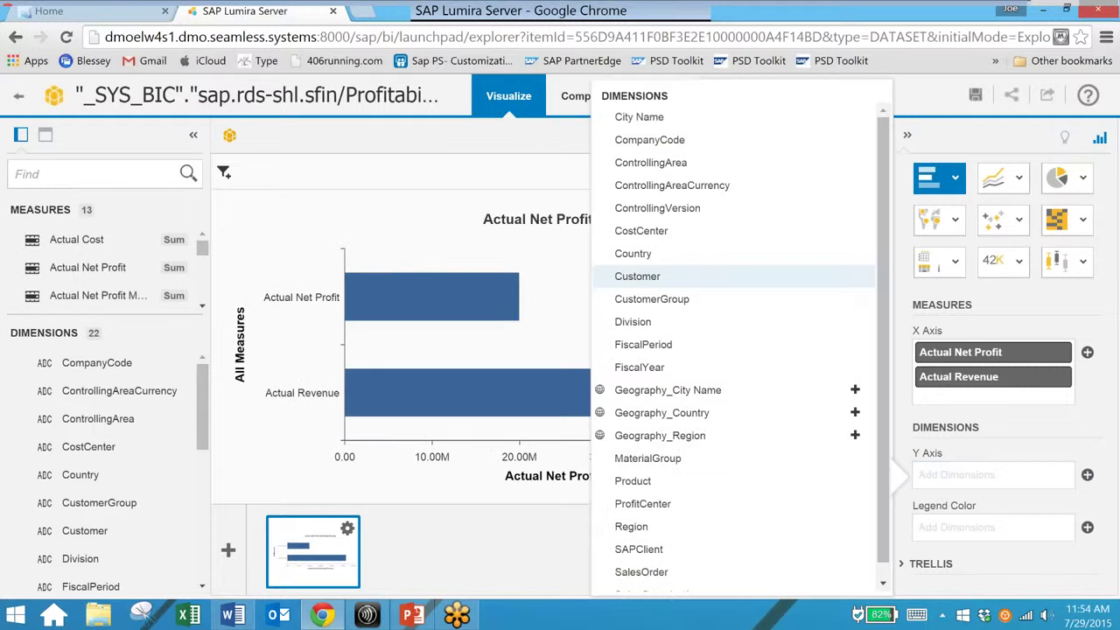
pyautogui.press('Return')
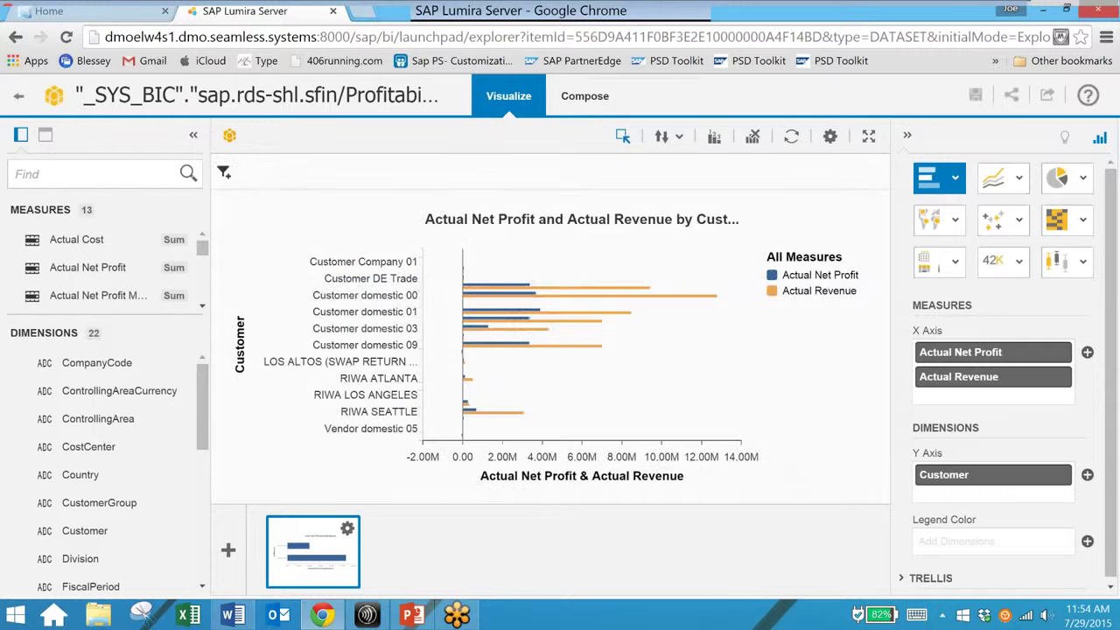
pyautogui.click(1087, 540)
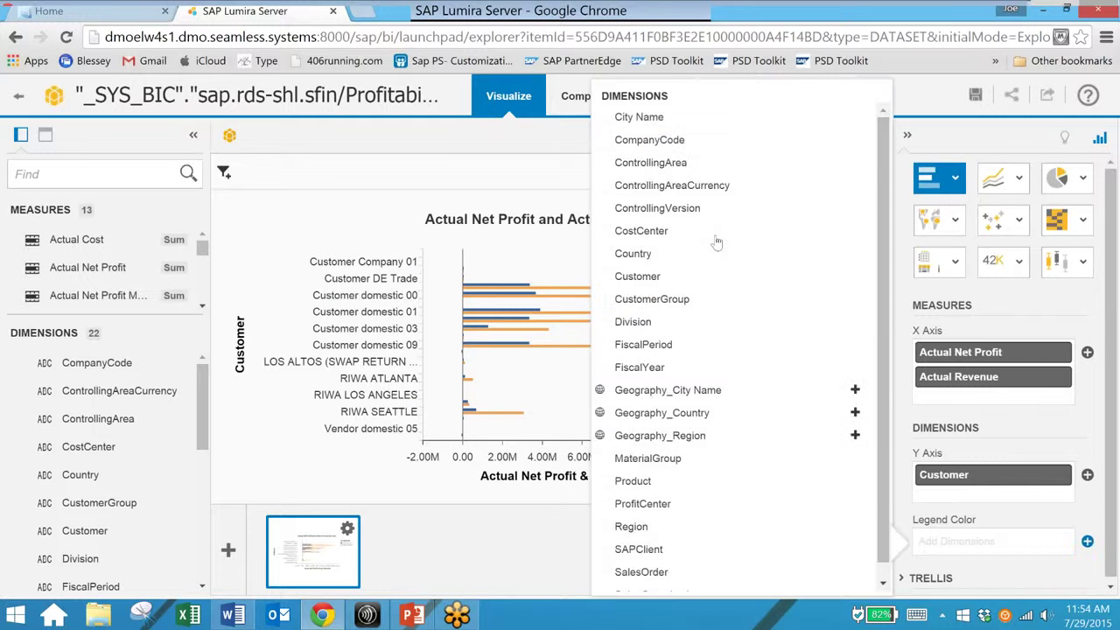
pyautogui.click(649, 140)
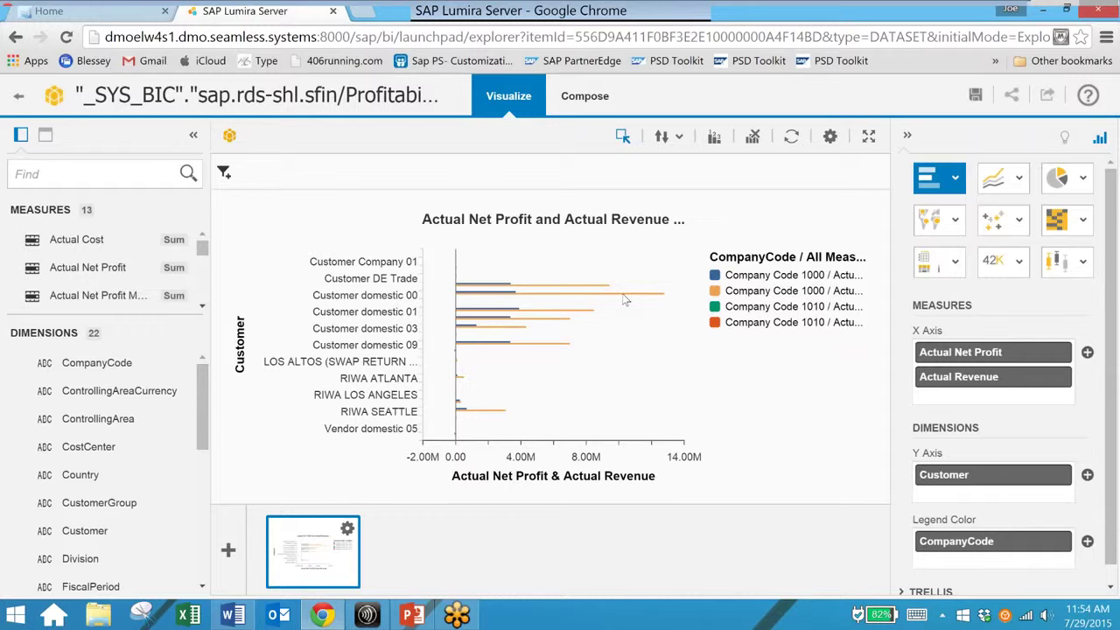
pyautogui.moveTo(599, 301)
# Change the visualization to a Geo Bubble Chart and add Geography_City Name as its geography dimension.
pyautogui.click(1021, 179)
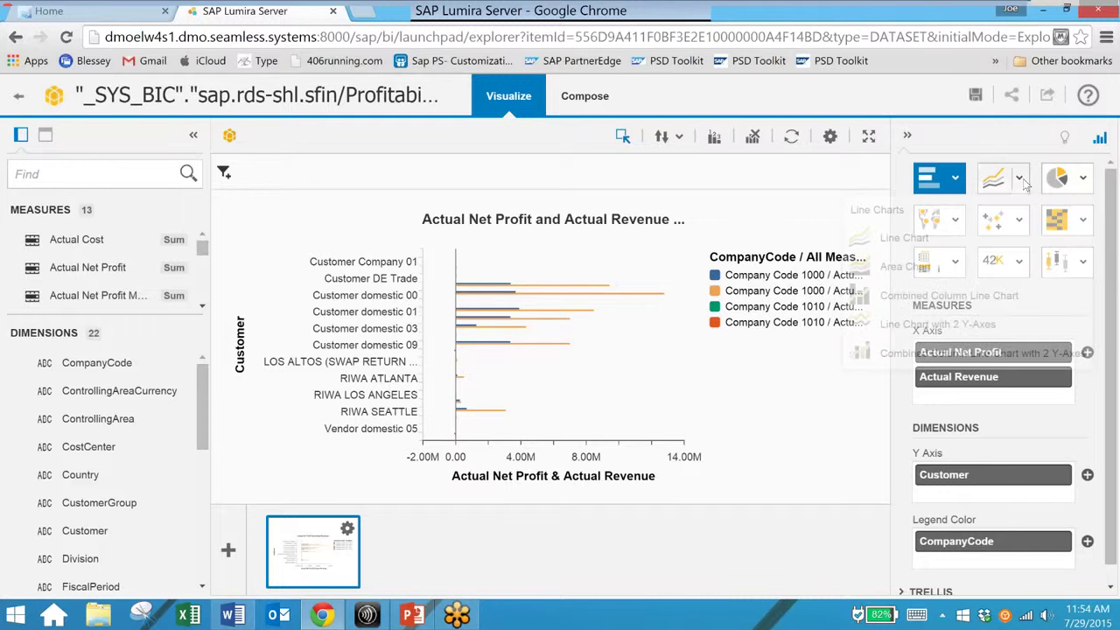
pyautogui.click(1086, 178)
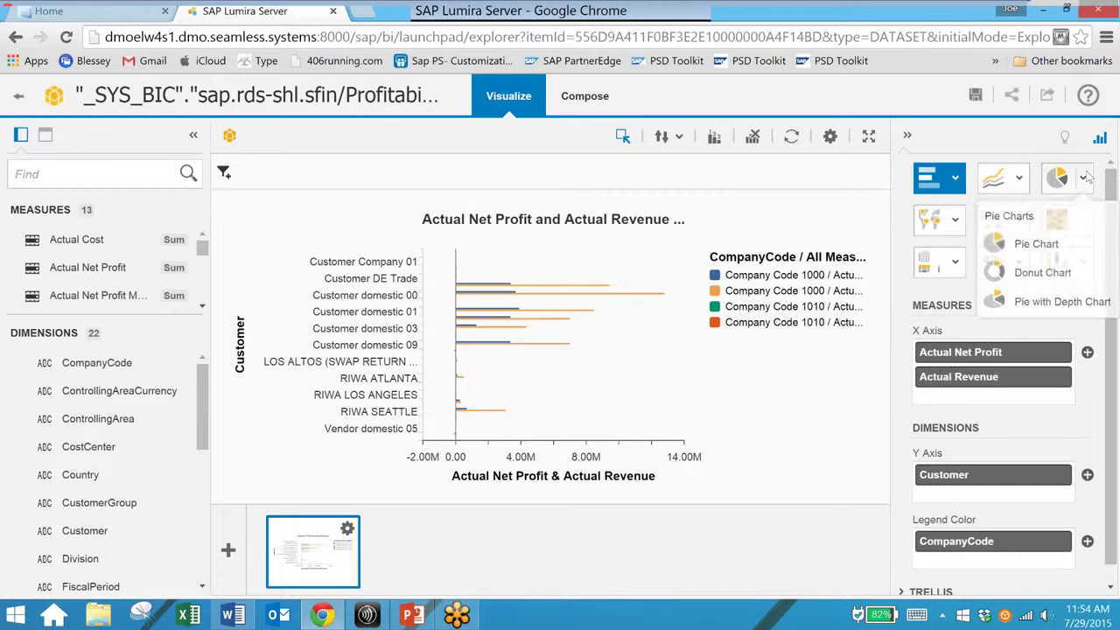
pyautogui.click(957, 223)
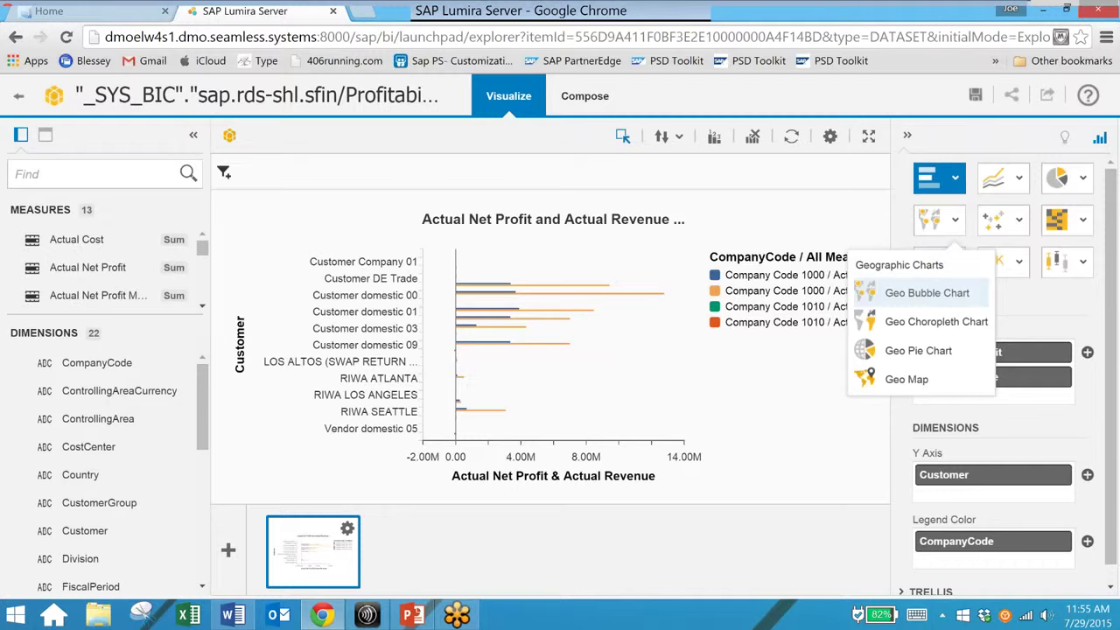
pyautogui.click(927, 294)
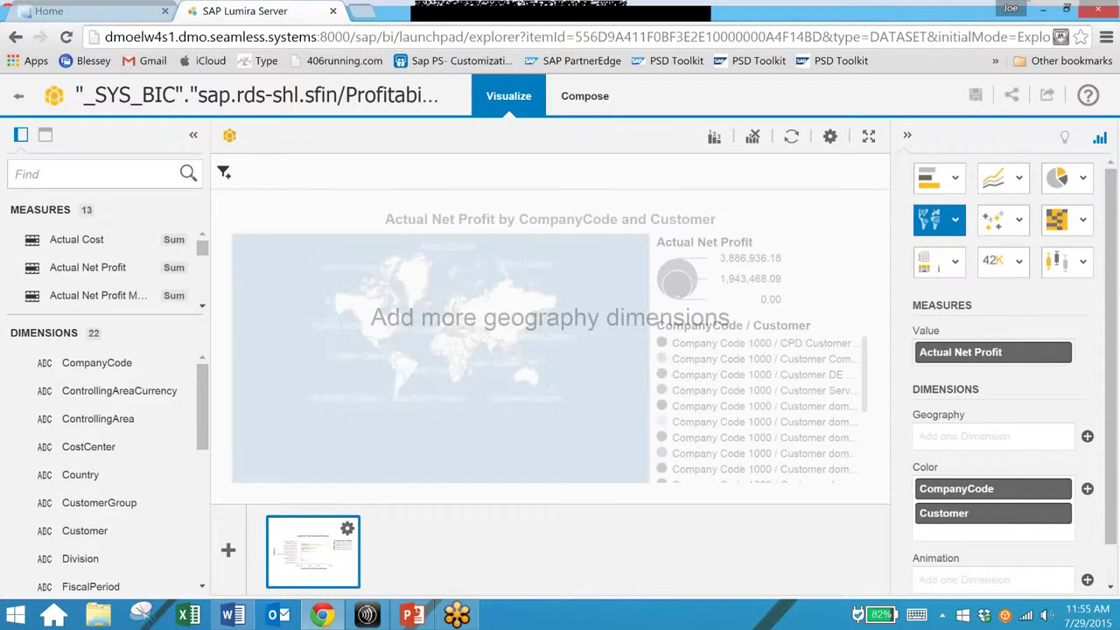
pyautogui.click(1087, 436)
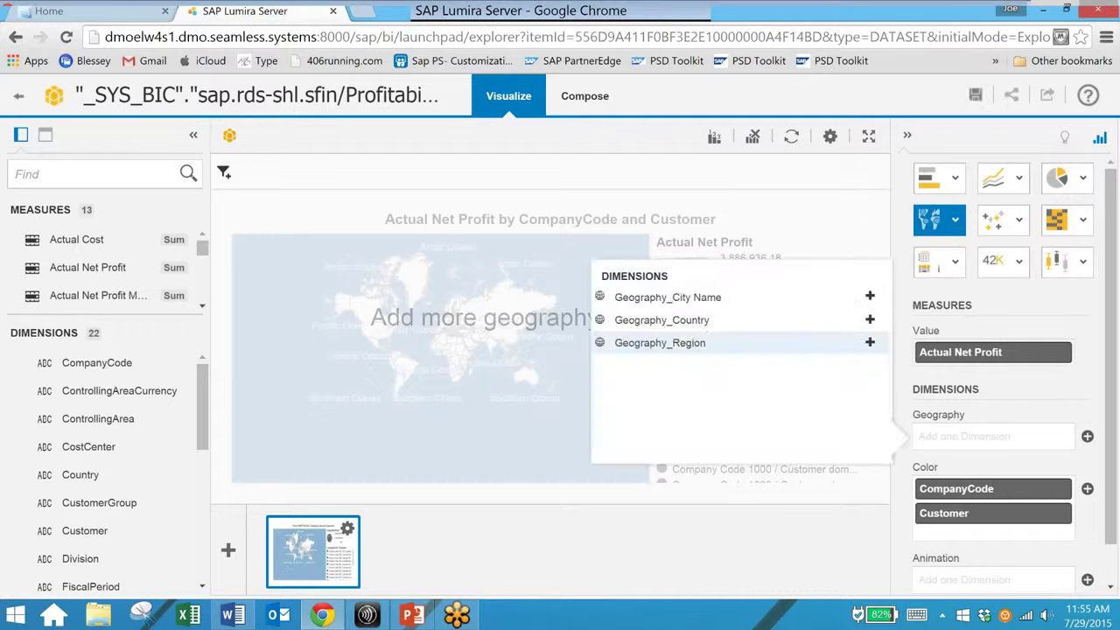
pyautogui.click(668, 297)
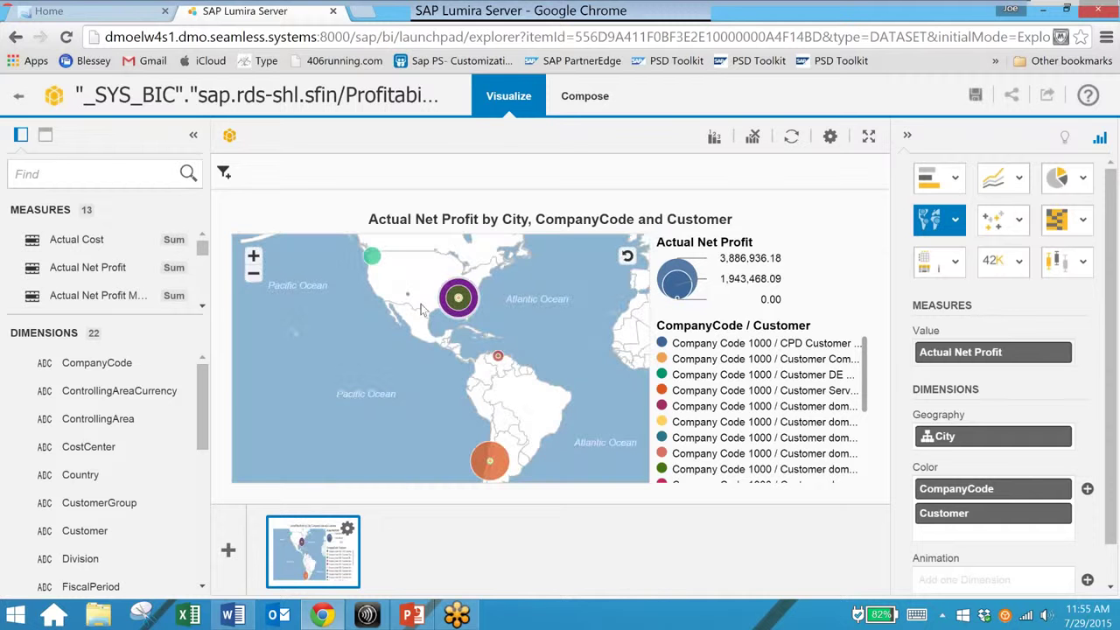
pyautogui.moveTo(464, 298)
# Show the data as a Heat Map and inspect the Atlanta cell for Customer domestic 00.
pyautogui.click(1084, 222)
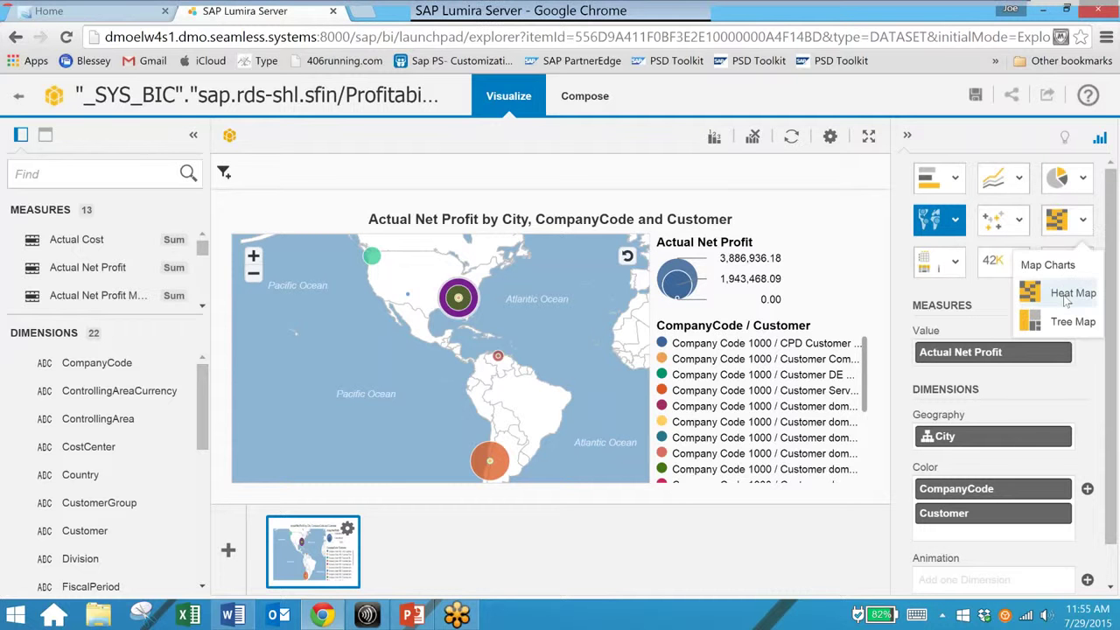
pyautogui.click(1068, 295)
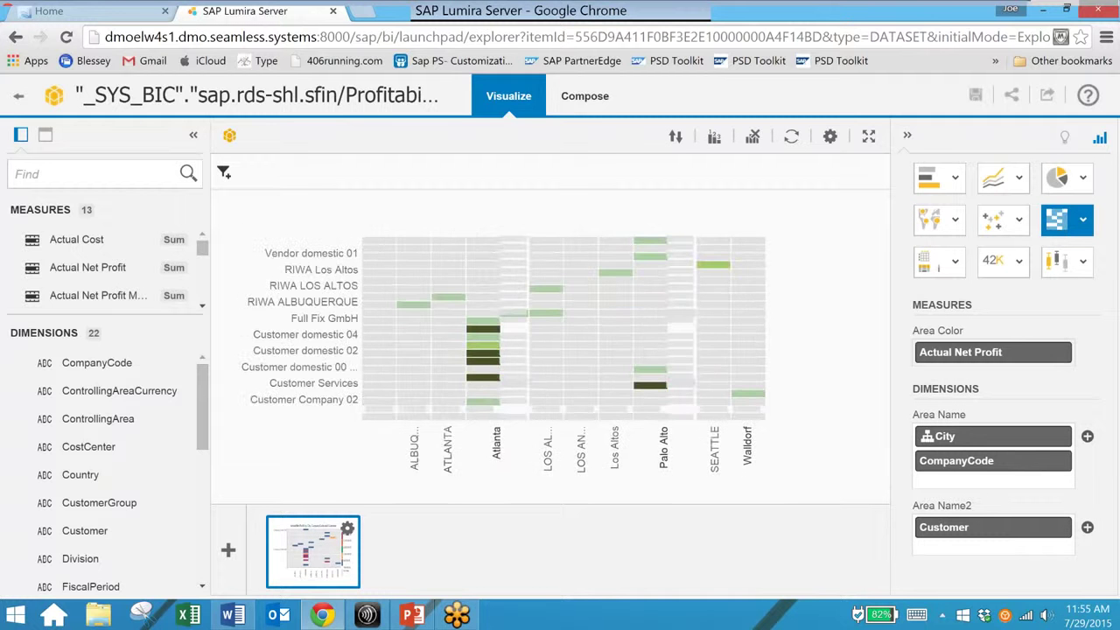
pyautogui.moveTo(487, 378)
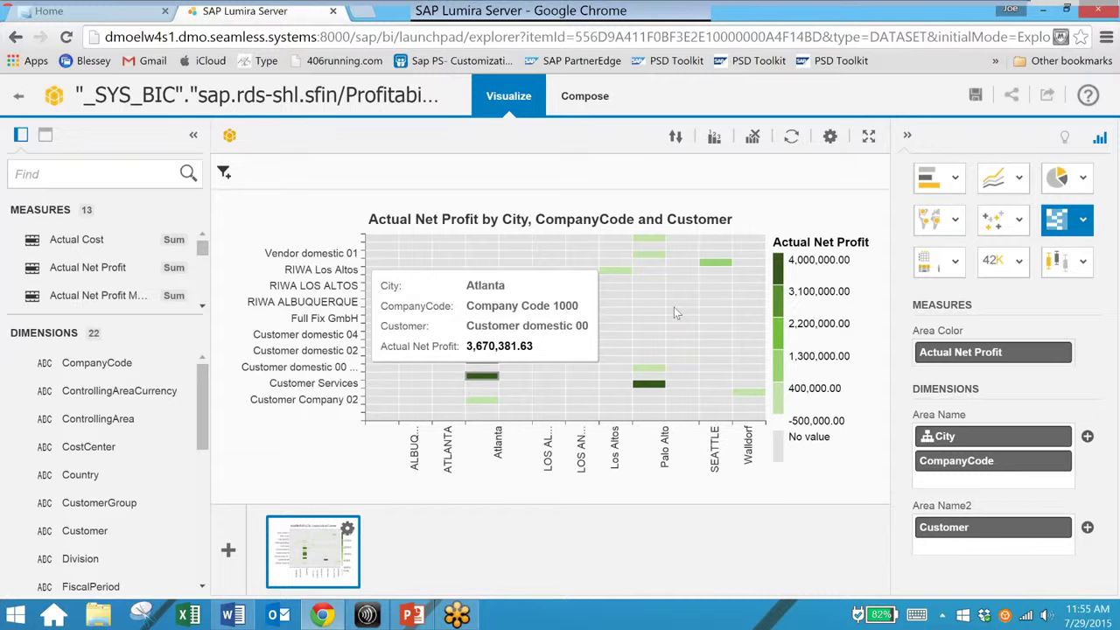
# Change the visualization to a Bar Chart, with CompanyCode and Customer removed from the legend color and Actual Revenue added to the X axis.
pyautogui.click(957, 184)
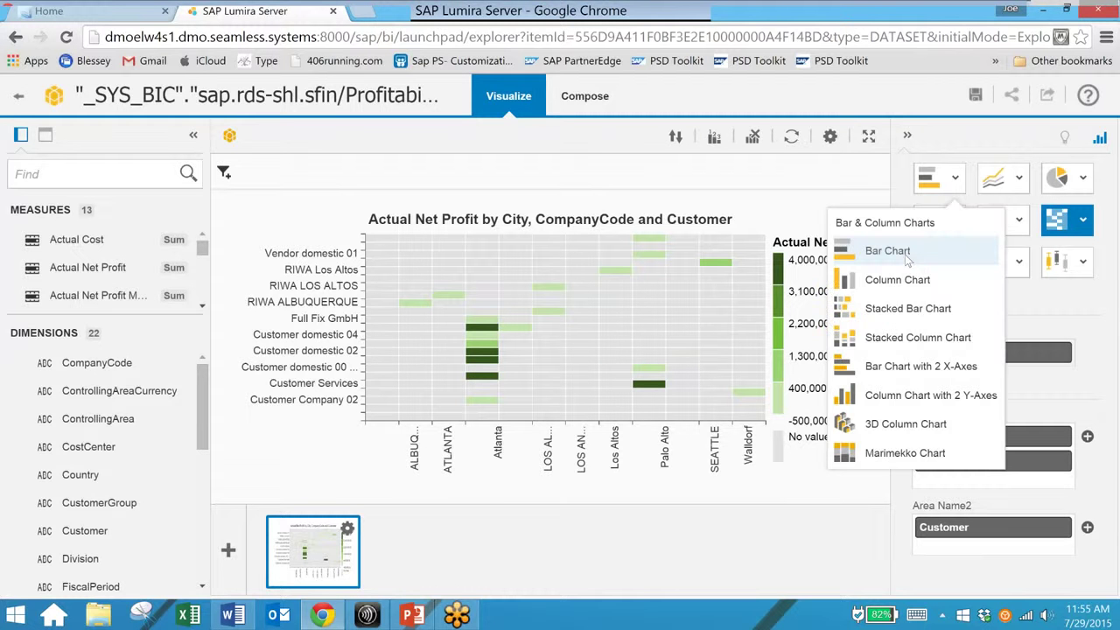
pyautogui.click(908, 252)
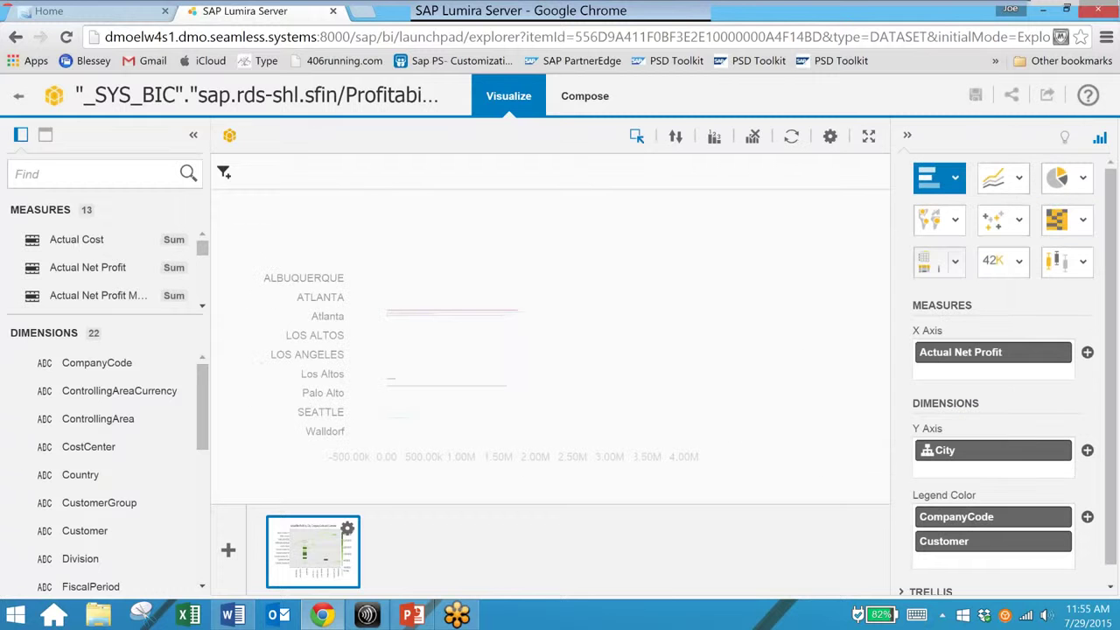
pyautogui.click(1064, 517)
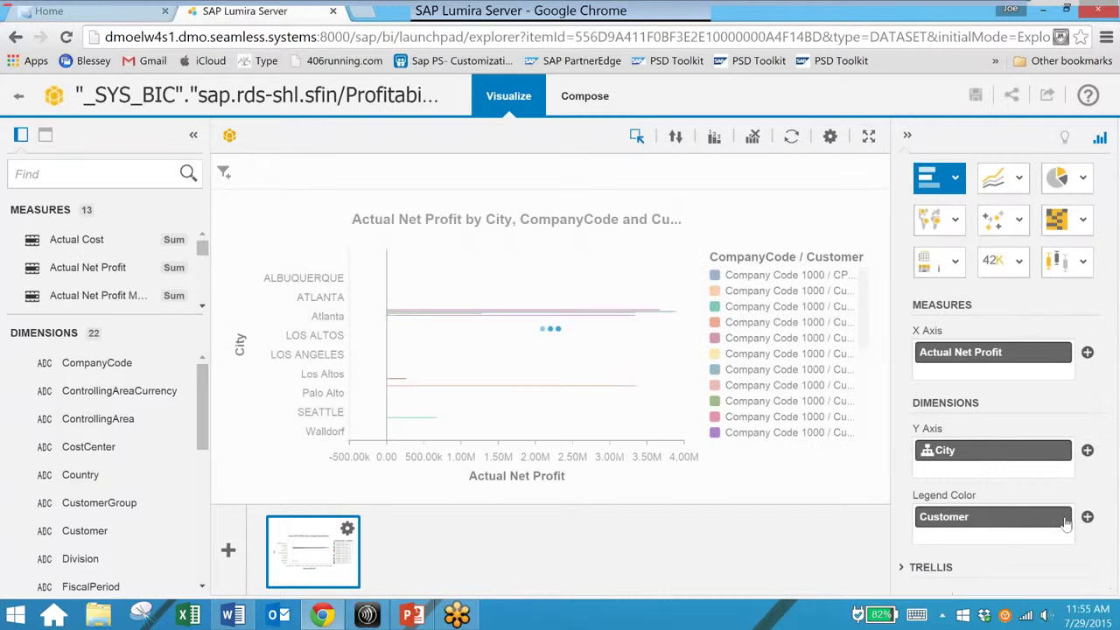
pyautogui.moveTo(1064, 519)
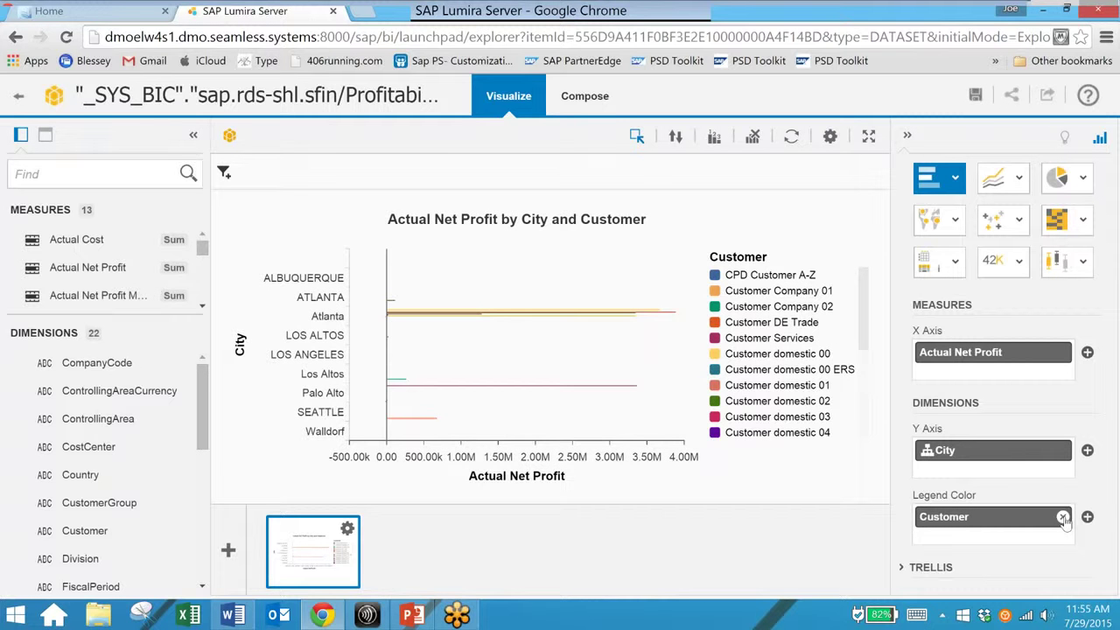
pyautogui.click(1063, 517)
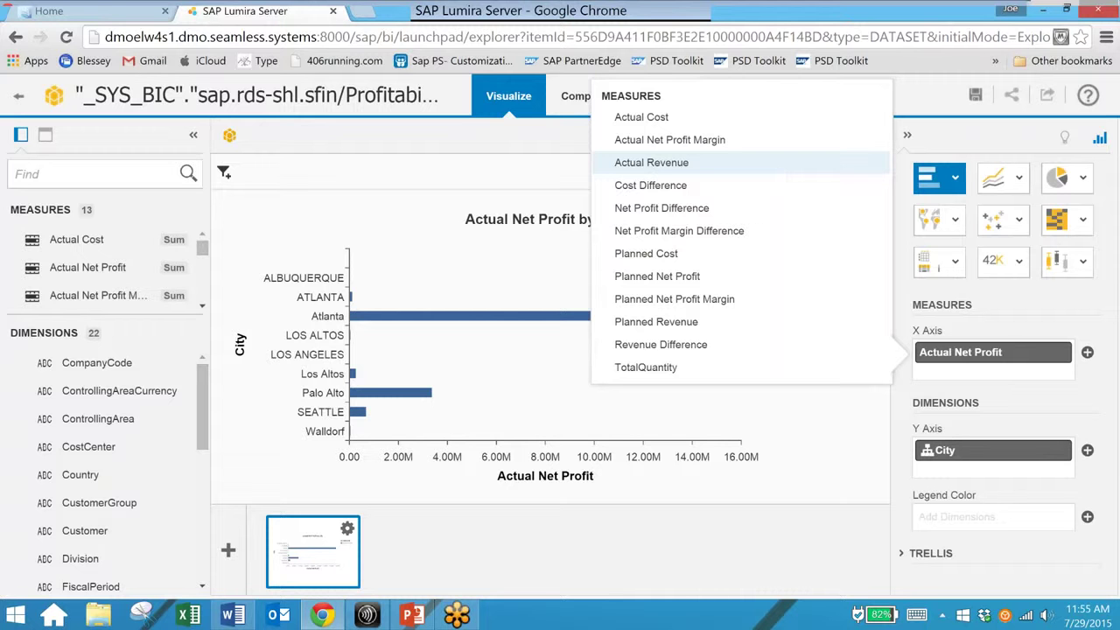
pyautogui.click(651, 162)
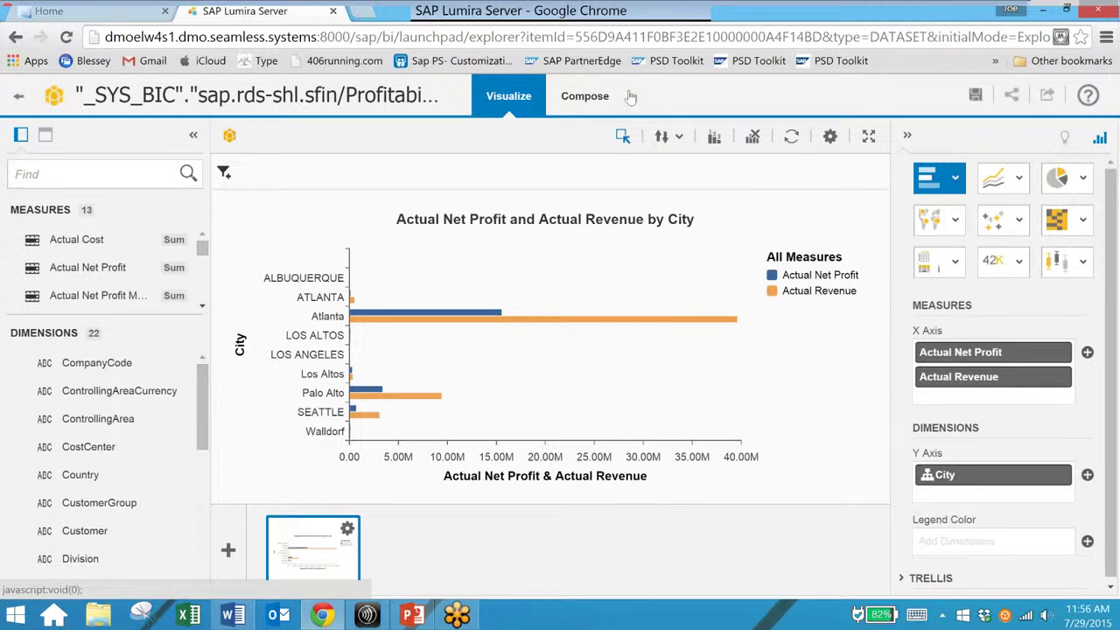
# Create a story with a blank Board page and place the Actual Net Profit and Actual Revenue by City chart on it.
pyautogui.click(629, 96)
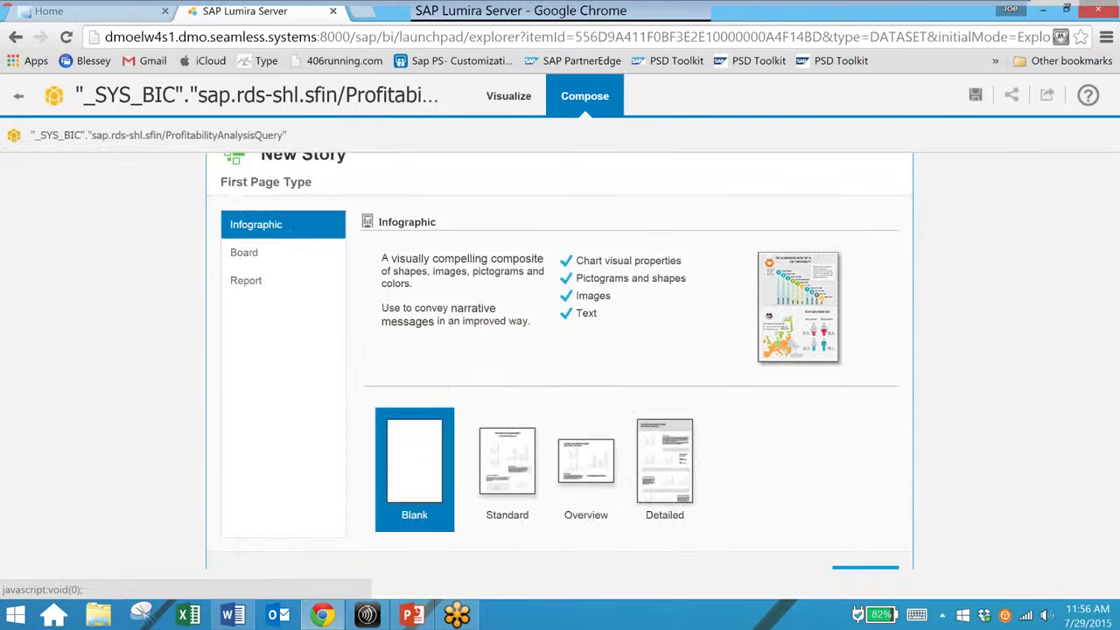
pyautogui.click(245, 252)
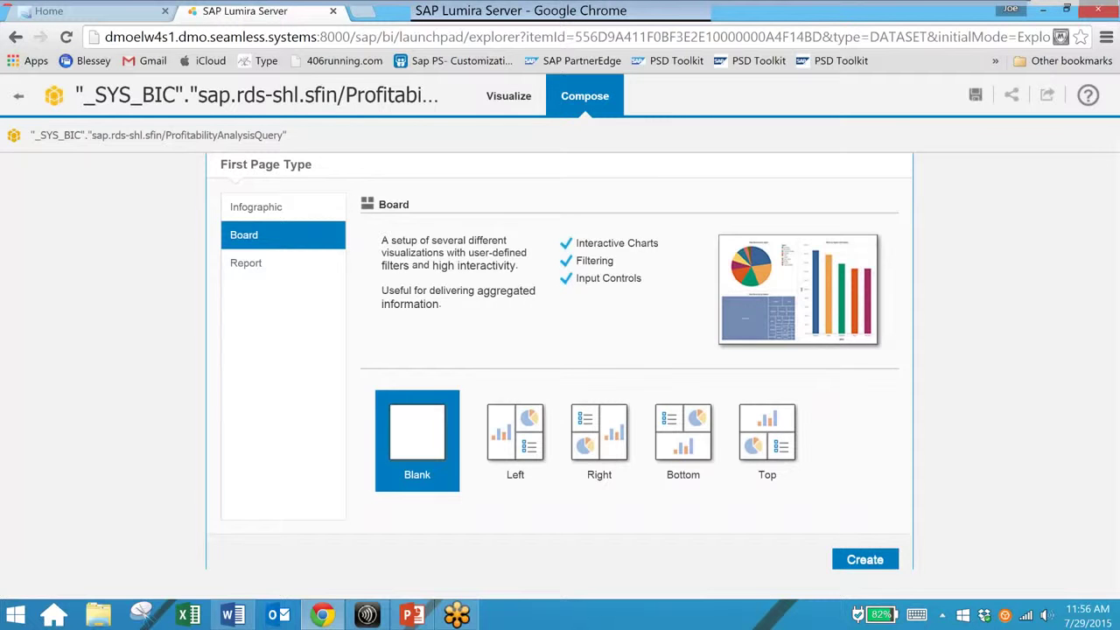
pyautogui.click(863, 559)
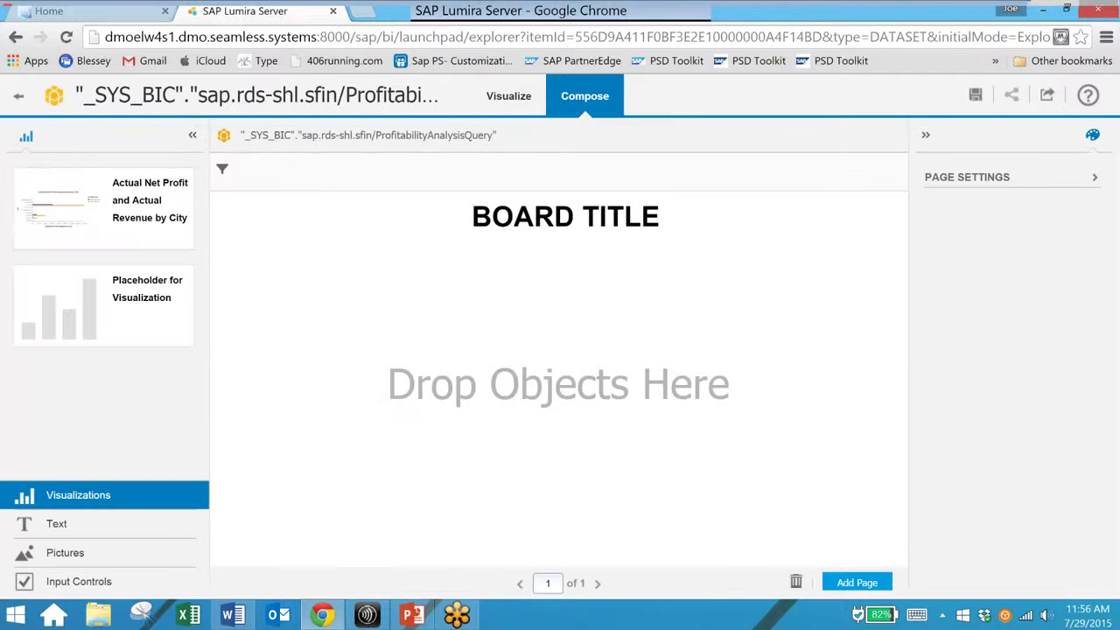
pyautogui.moveTo(103, 208); pyautogui.dragTo(563, 404)
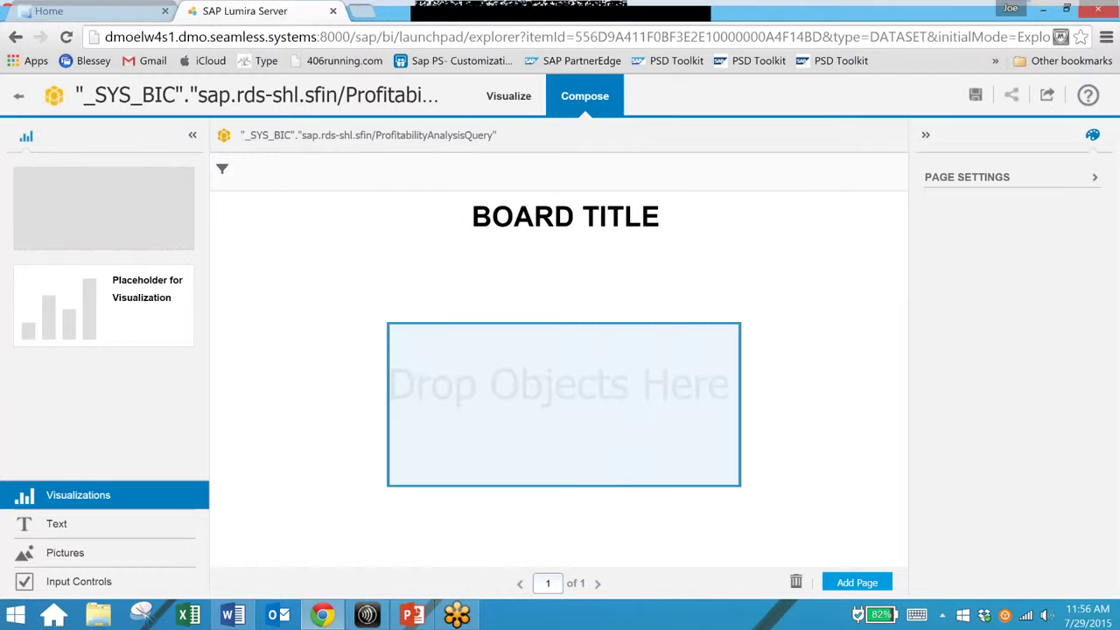
# Import the local picture "logo" and place it on the board between the title and the chart.
pyautogui.click(65, 553)
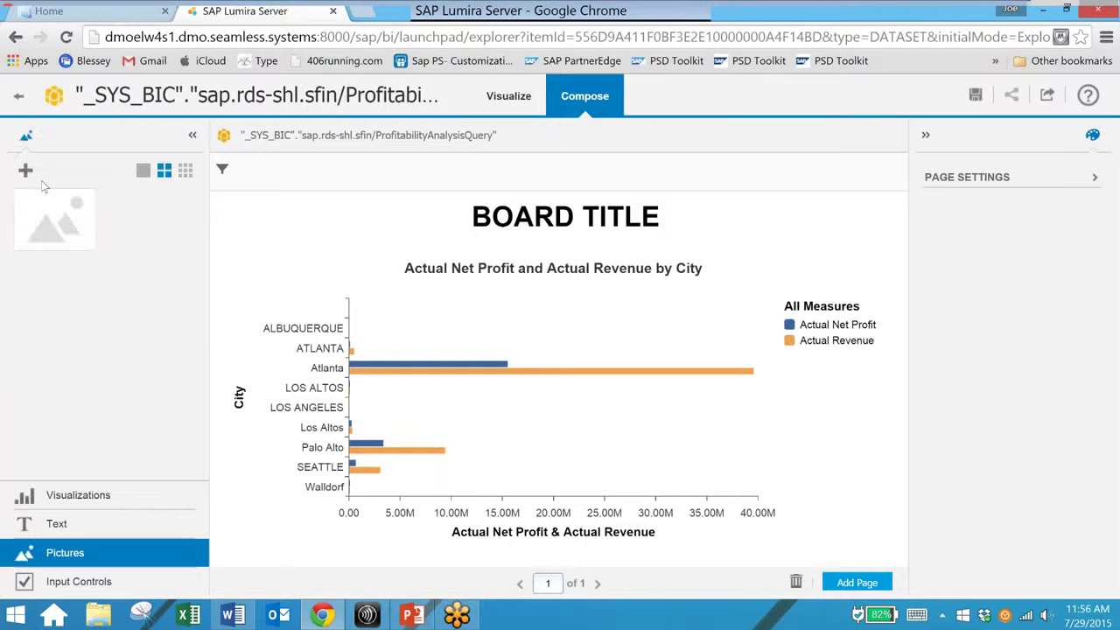
pyautogui.click(25, 170)
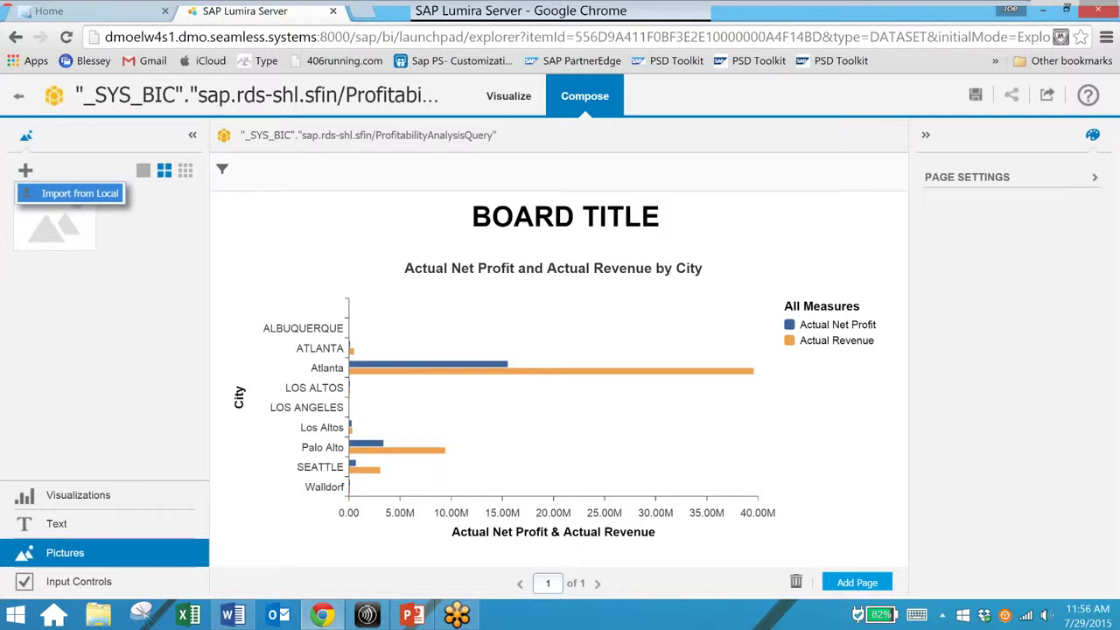
pyautogui.click(79, 193)
pyautogui.click(202, 138)
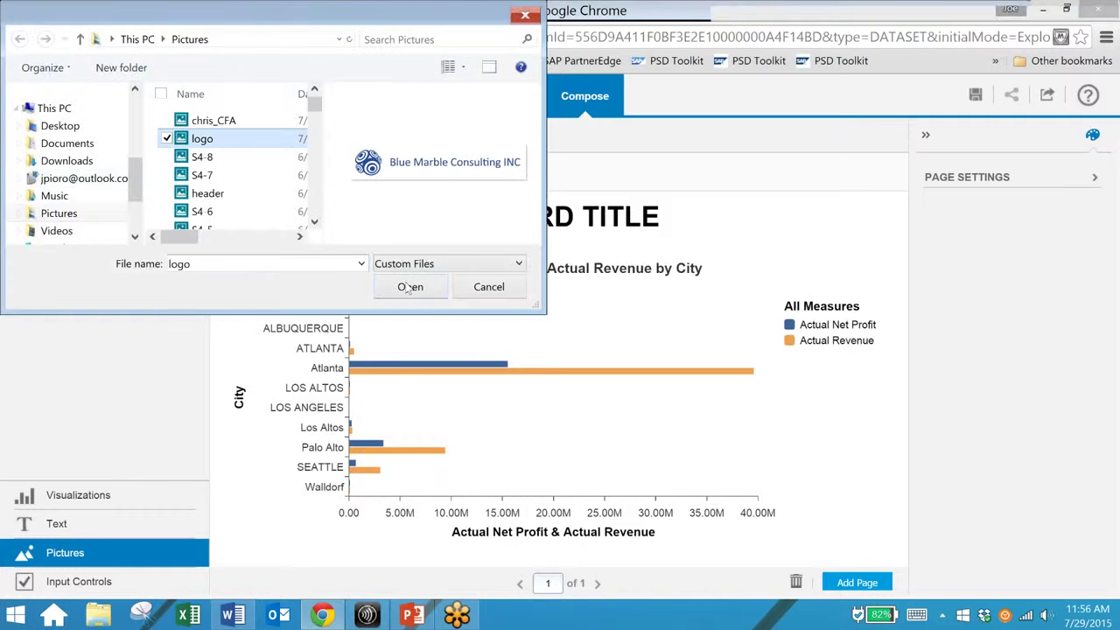
pyautogui.click(410, 287)
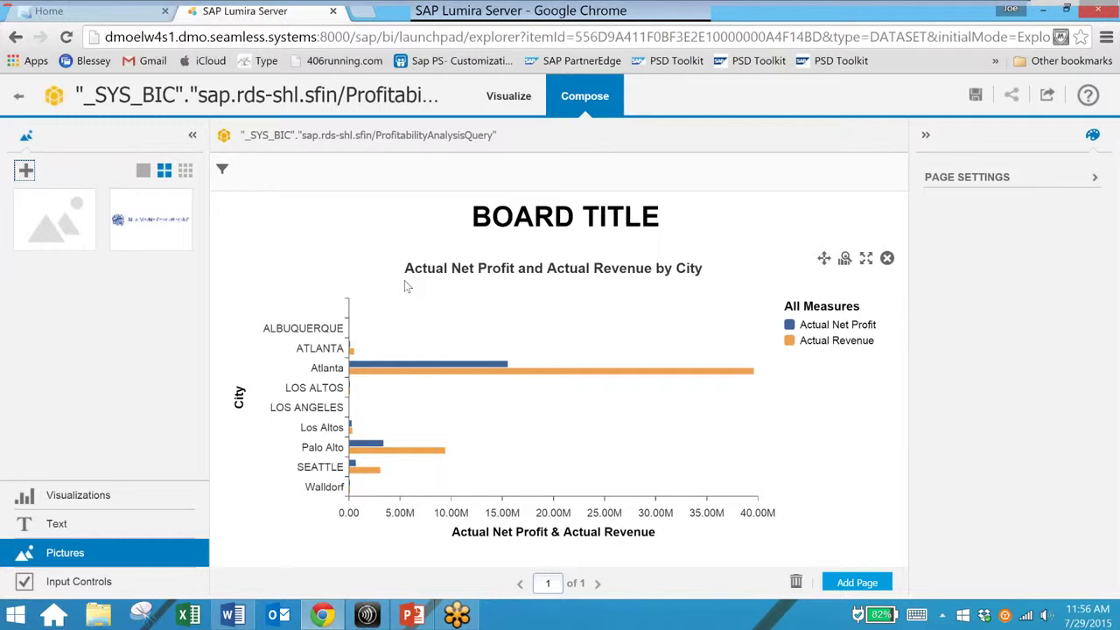
pyautogui.click(156, 233)
pyautogui.moveTo(156, 233); pyautogui.dragTo(558, 269)
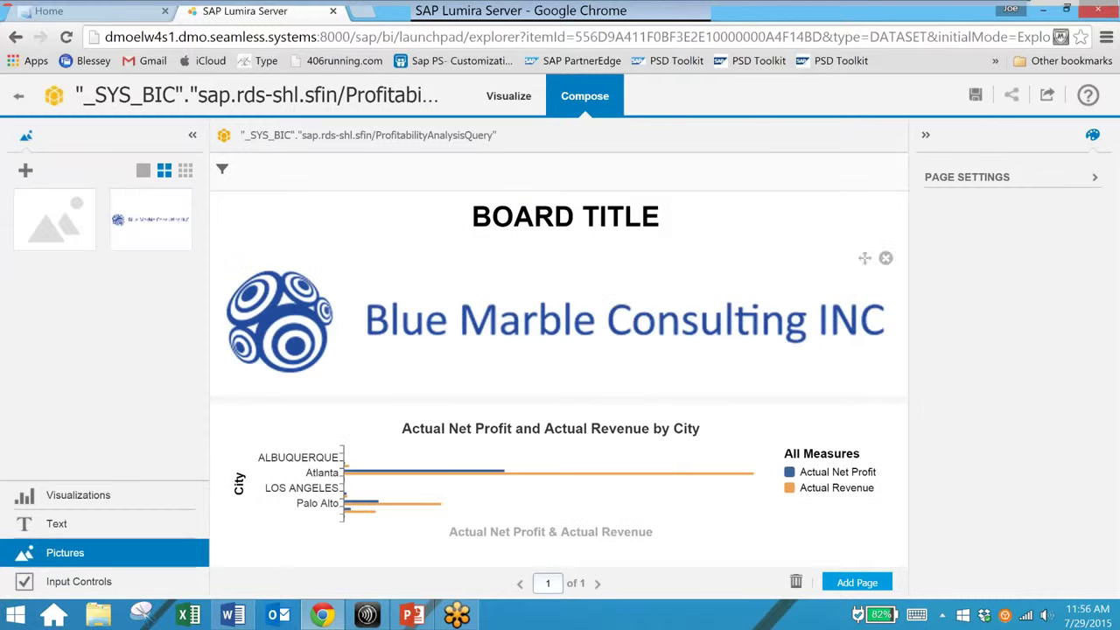
# Delete the placeholder board title text and save the story under its suggested name without a description.
pyautogui.click(659, 216)
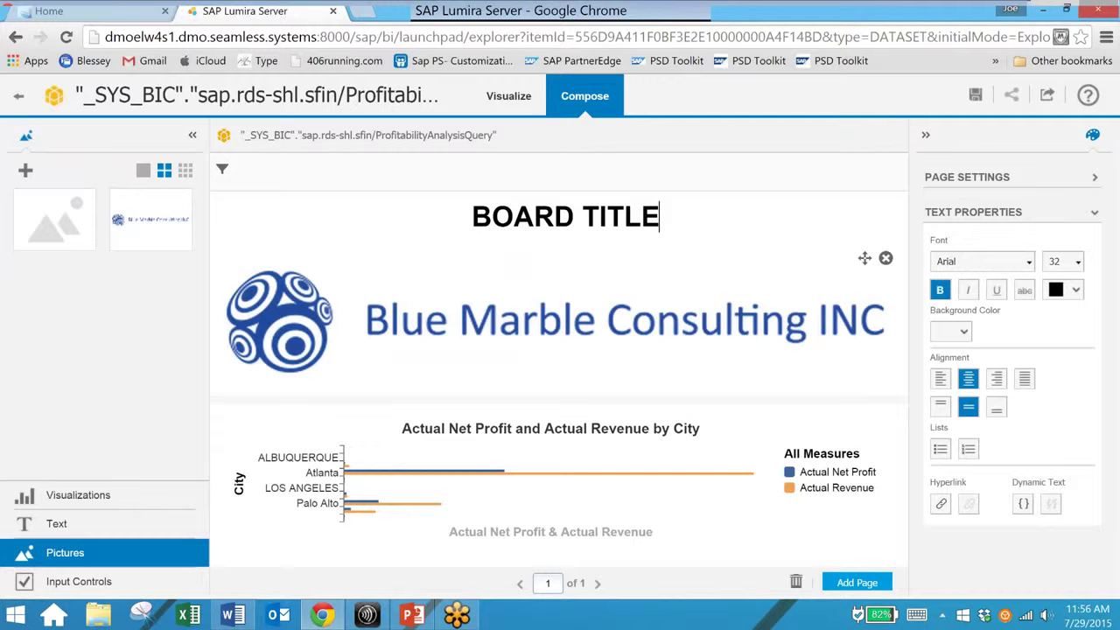
pyautogui.press('BackSpace')
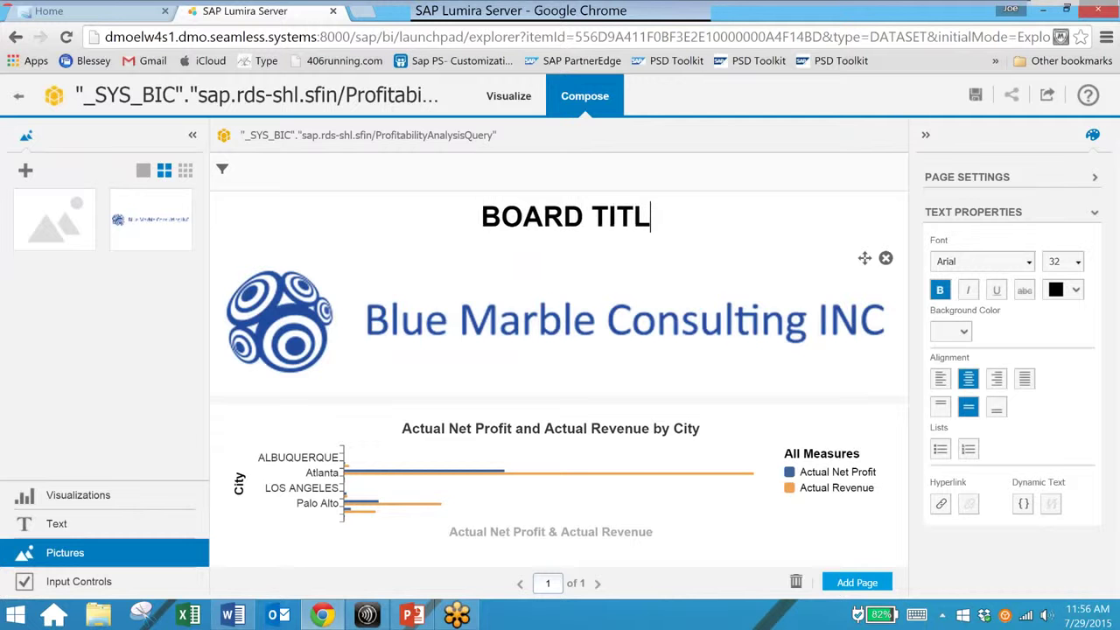
pyautogui.click(701, 325)
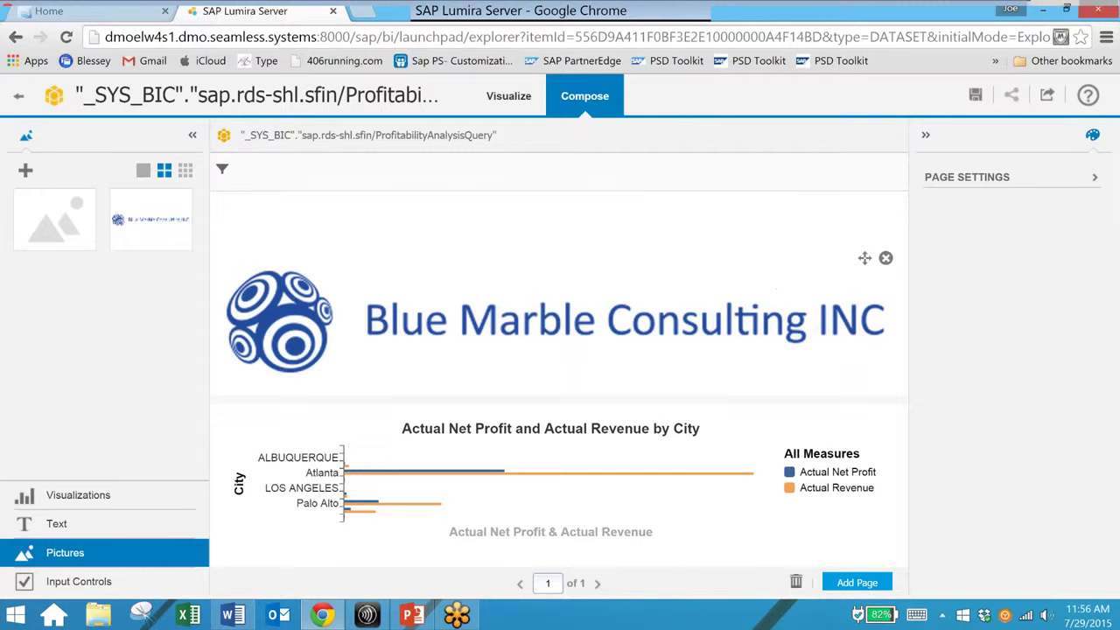
pyautogui.click(975, 95)
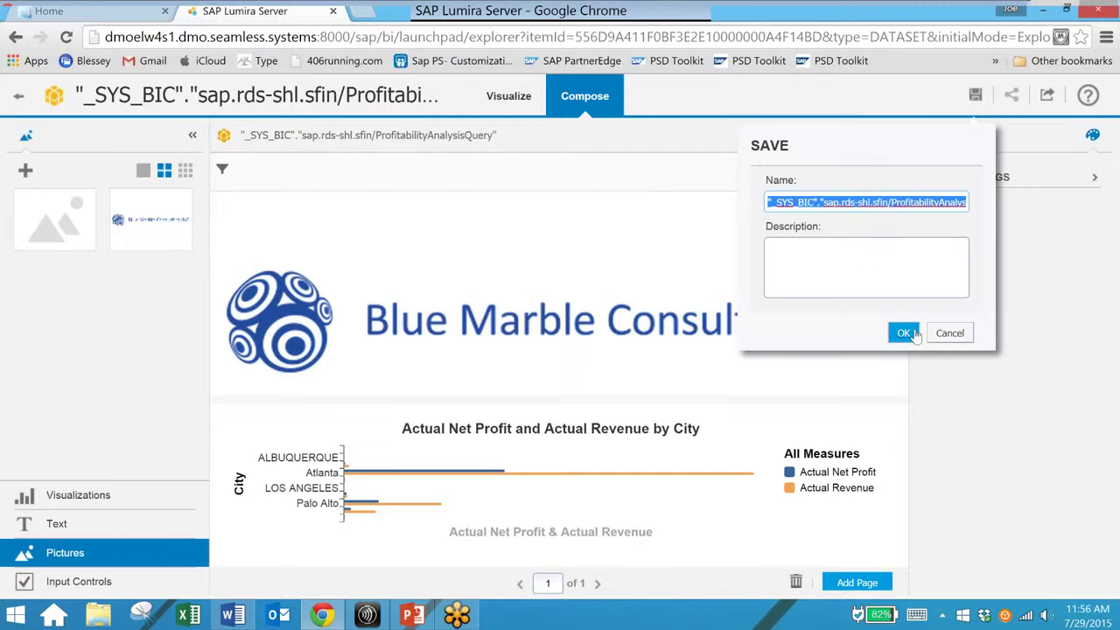
pyautogui.click(905, 334)
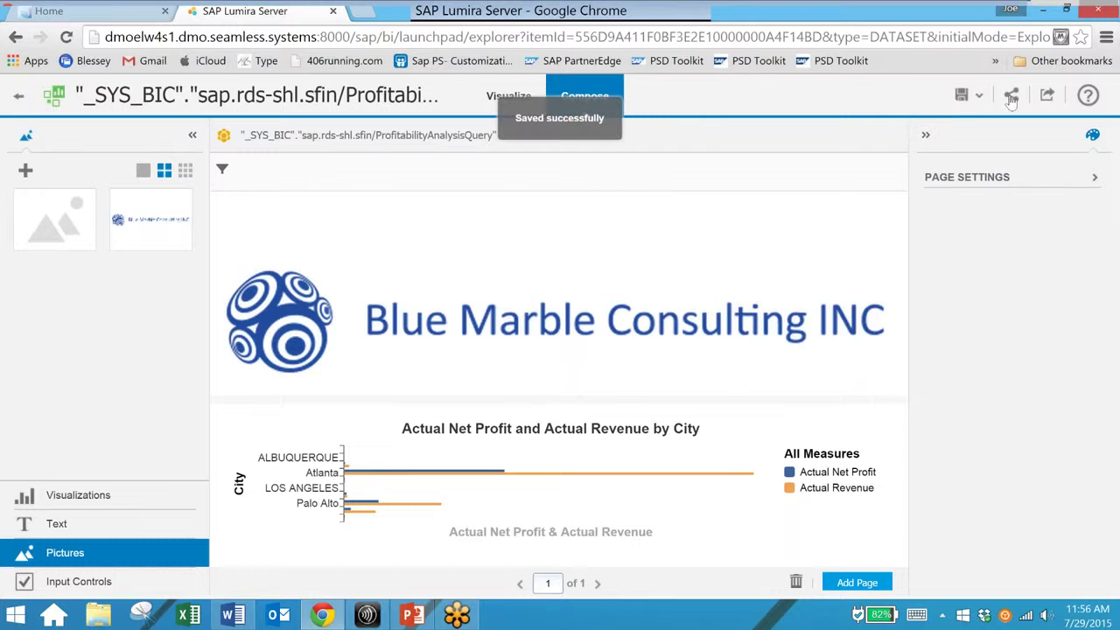
# Check the story's sharing option and the Export as File settings for PDF, leaving without exporting.
pyautogui.click(1012, 96)
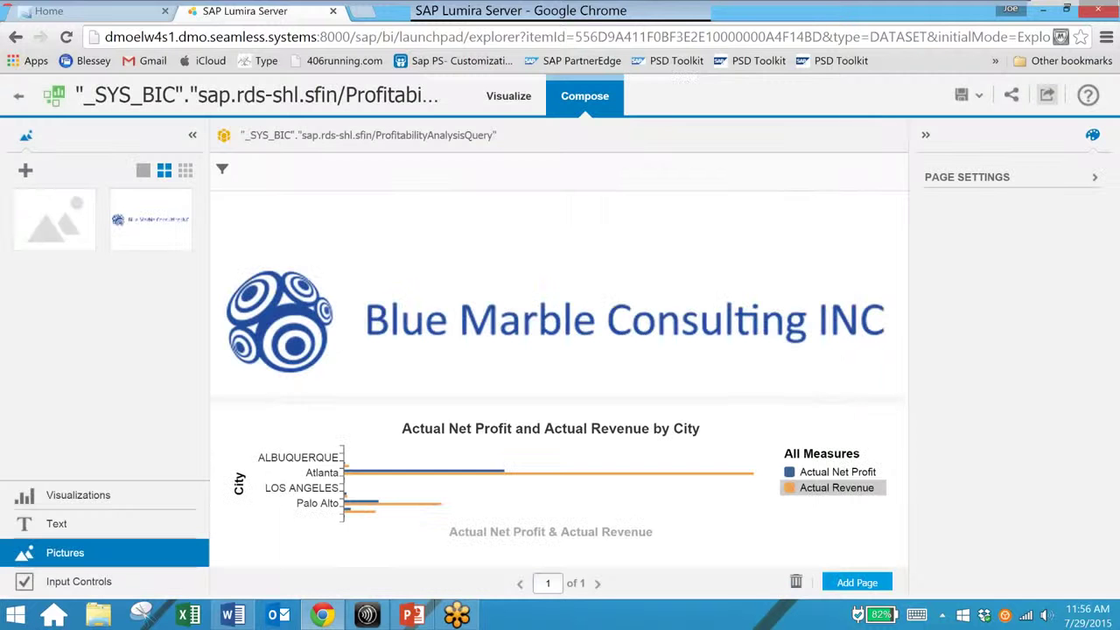
pyautogui.click(1047, 95)
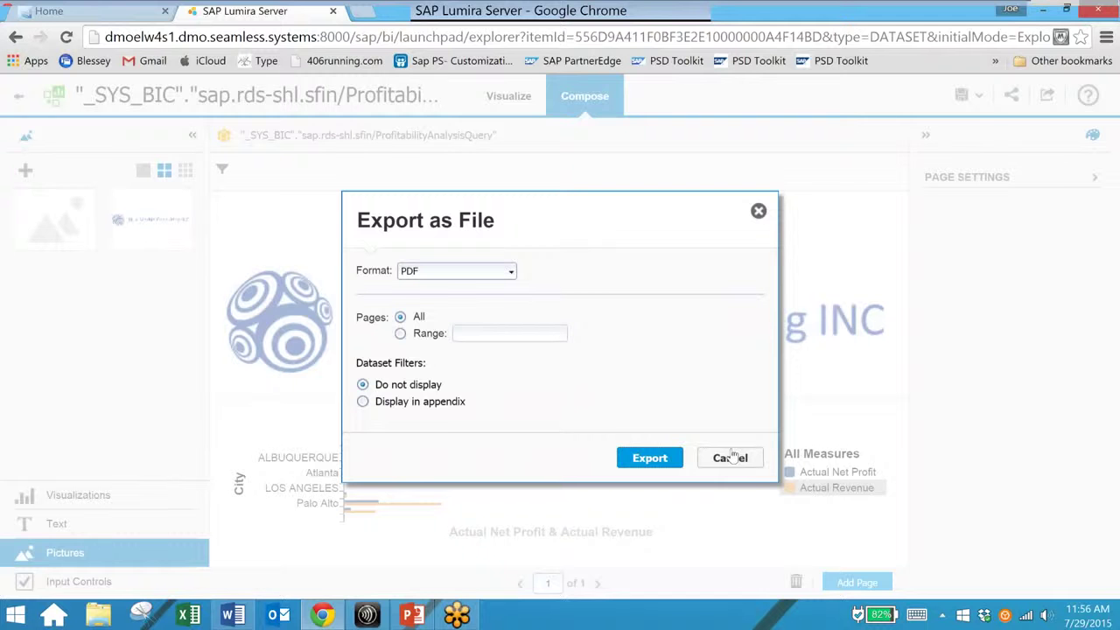
pyautogui.click(731, 458)
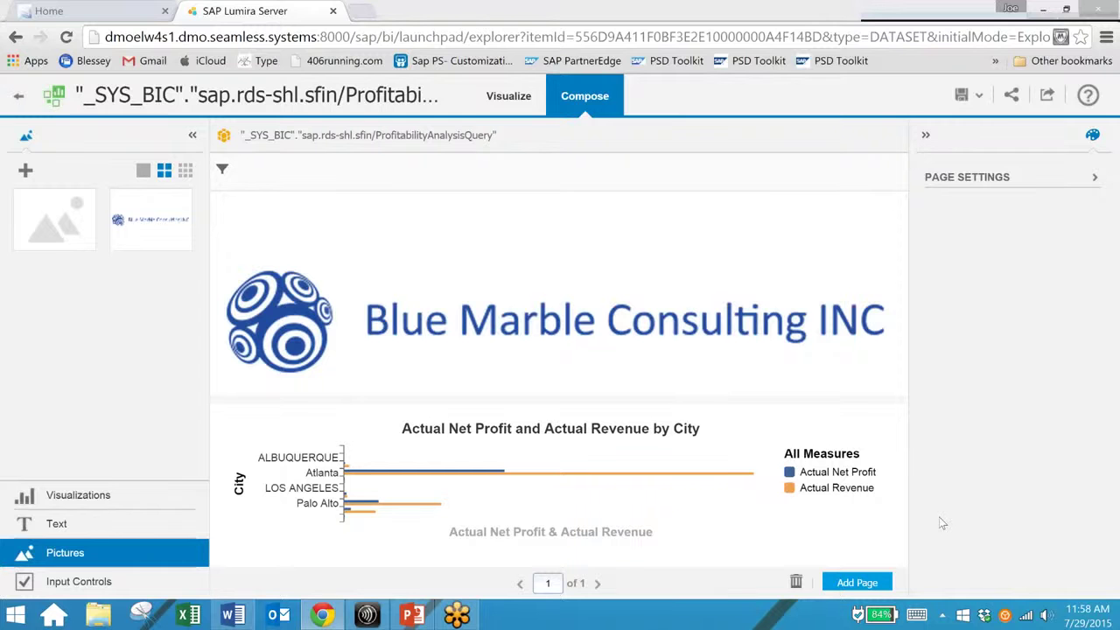
# Switch to the PowerPoint presentation with the closing contact slide.
pyautogui.hotkey('alt', 'Tab')
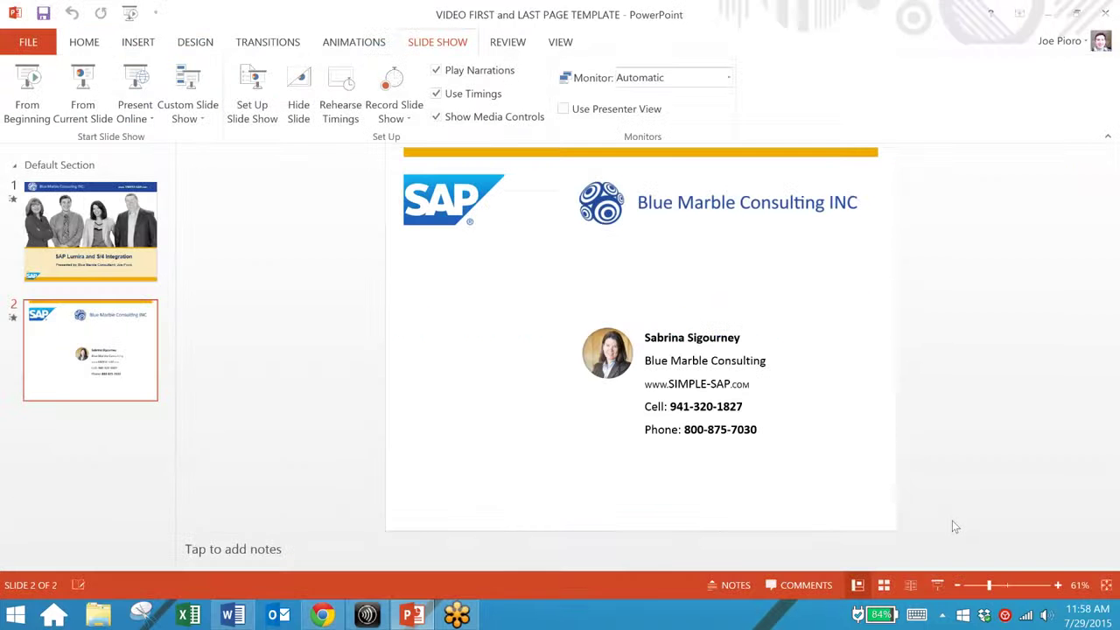